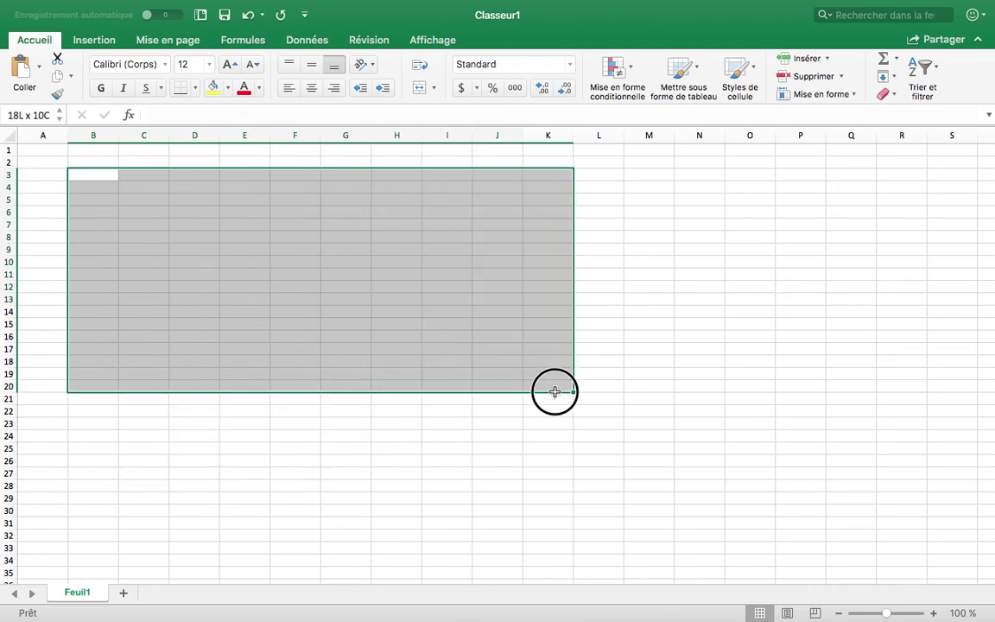
# Enter the column headers t, x and vx in cells B3, C3 and D3
pyautogui.click(92, 175)
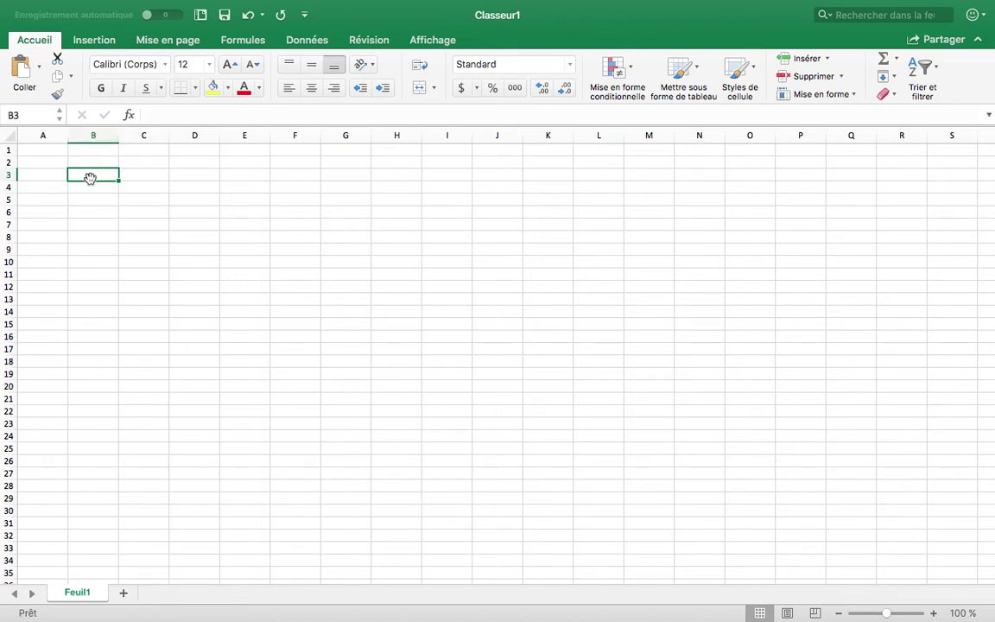
pyautogui.click(262, 309)
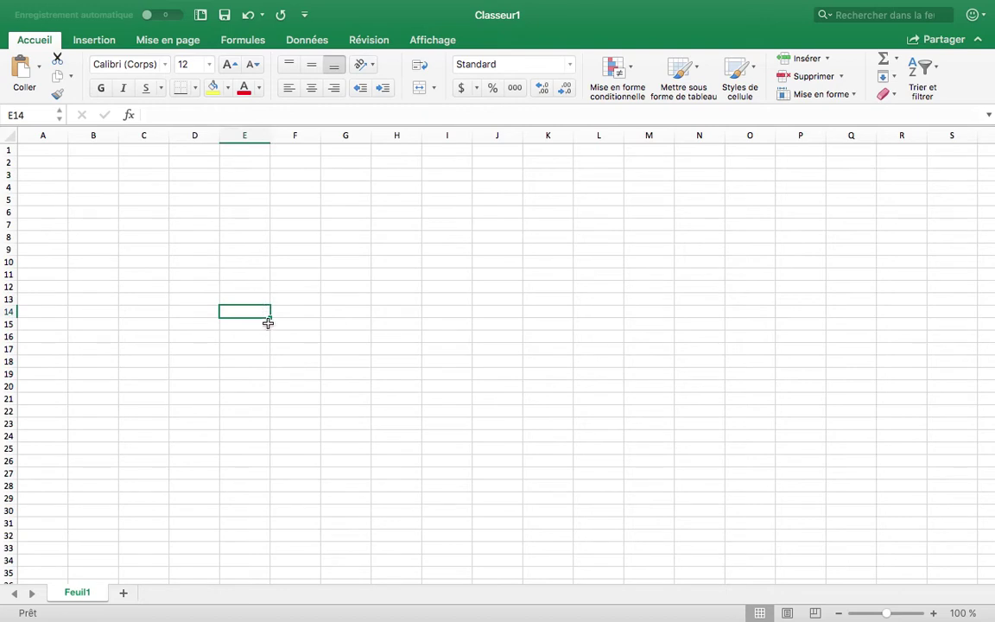
pyautogui.click(100, 173)
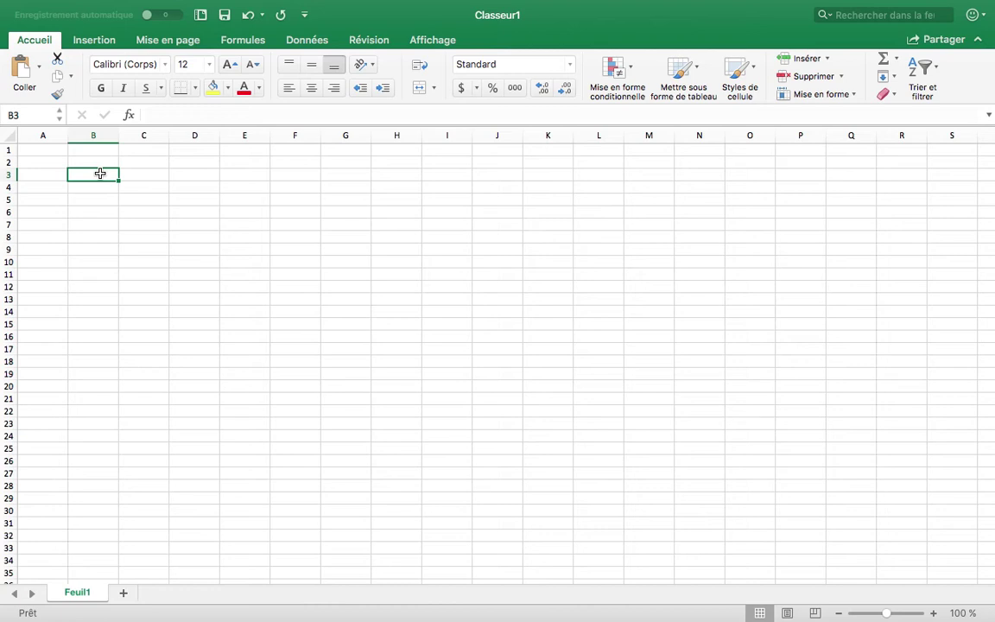
pyautogui.write('t')
pyautogui.press('Tab')
pyautogui.write('x')
pyautogui.press('Tab')
pyautogui.write('vx')
pyautogui.press('Tab')
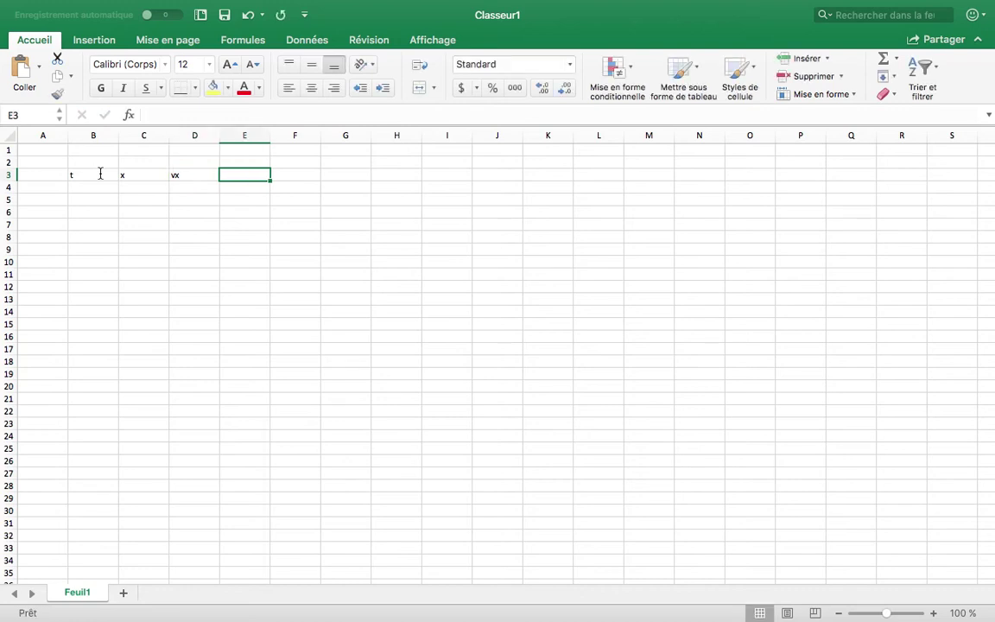
pyautogui.press('Left')
pyautogui.press('Left')
pyautogui.moveTo(85, 173); pyautogui.dragTo(184, 177)
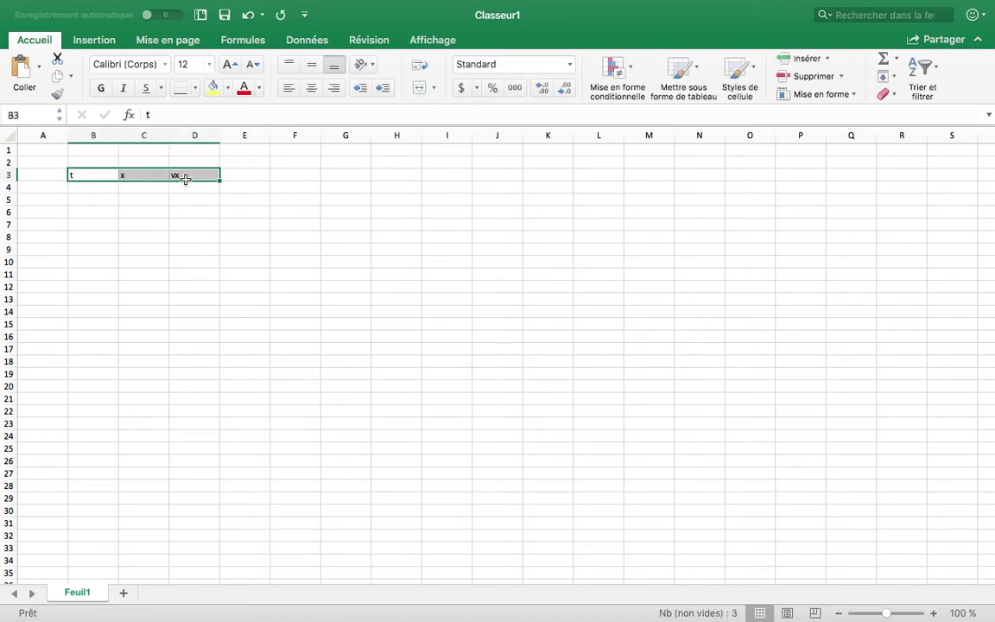
pyautogui.moveTo(101, 192); pyautogui.dragTo(98, 285)
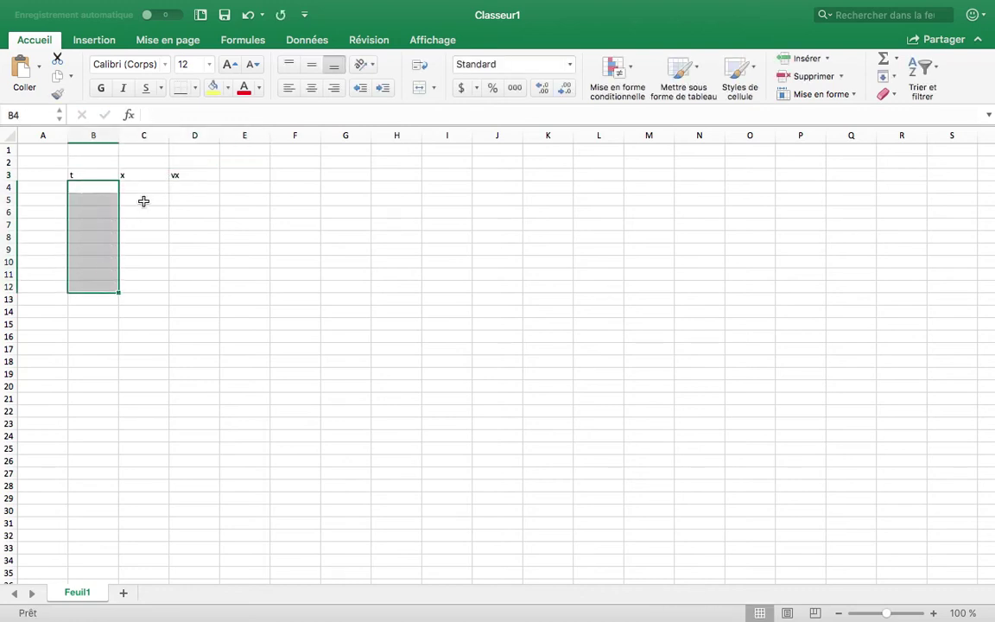
pyautogui.moveTo(84, 173); pyautogui.dragTo(170, 173)
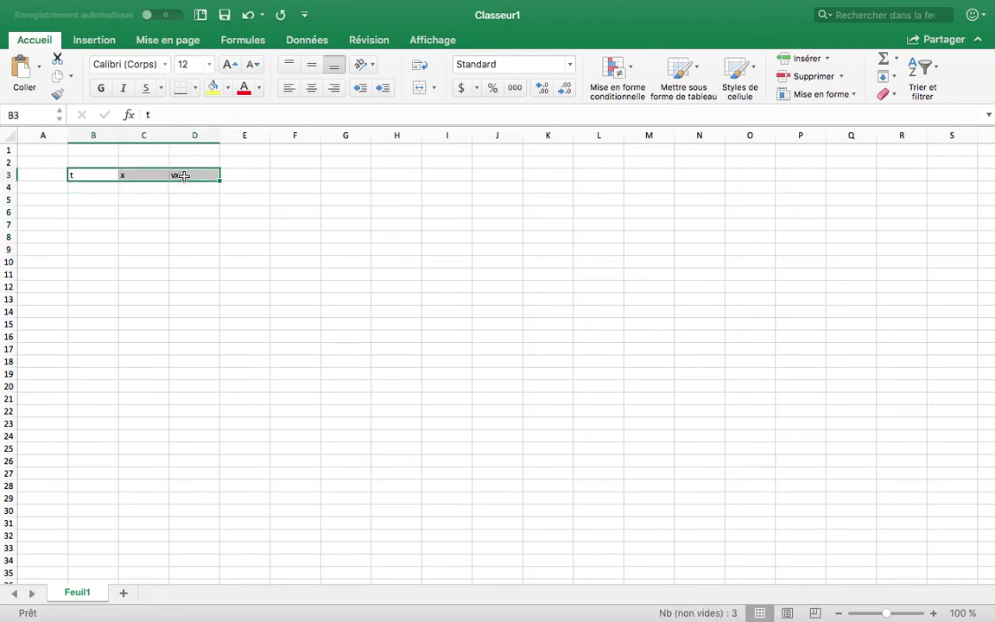
pyautogui.click(97, 175)
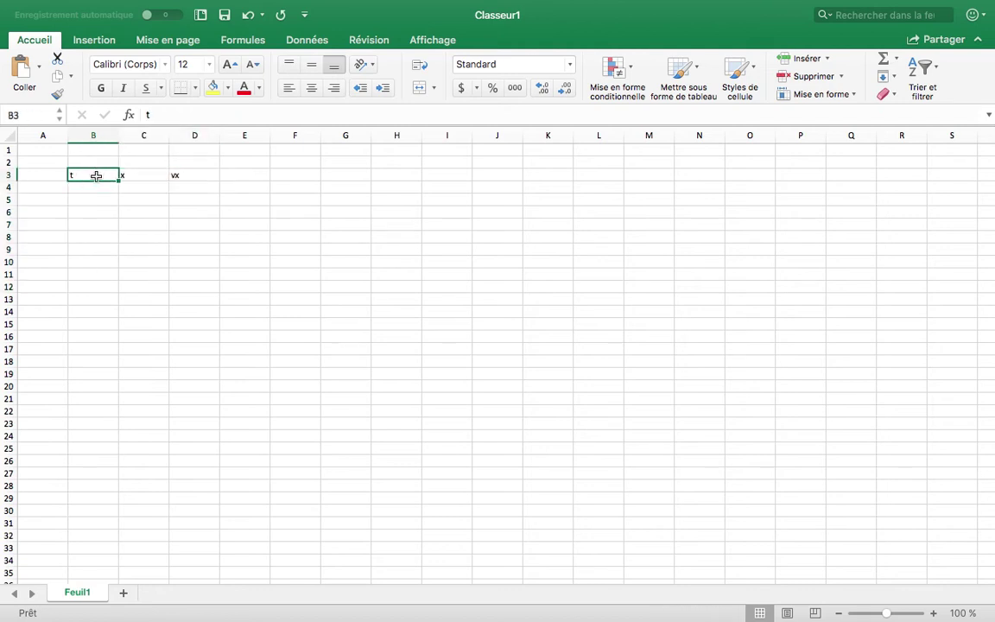
pyautogui.click(91, 186)
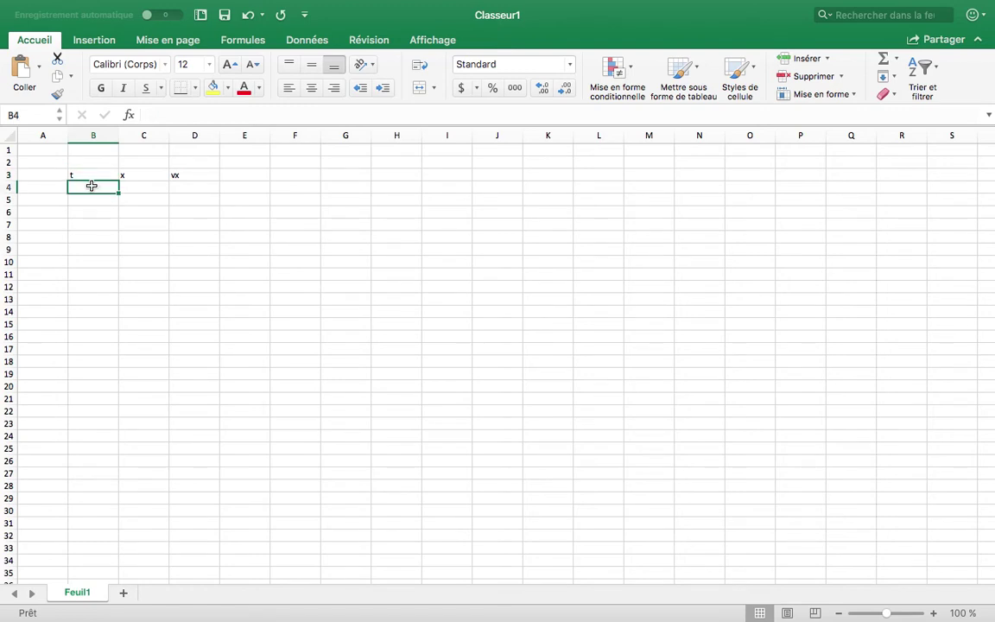
pyautogui.moveTo(77, 173); pyautogui.dragTo(198, 171)
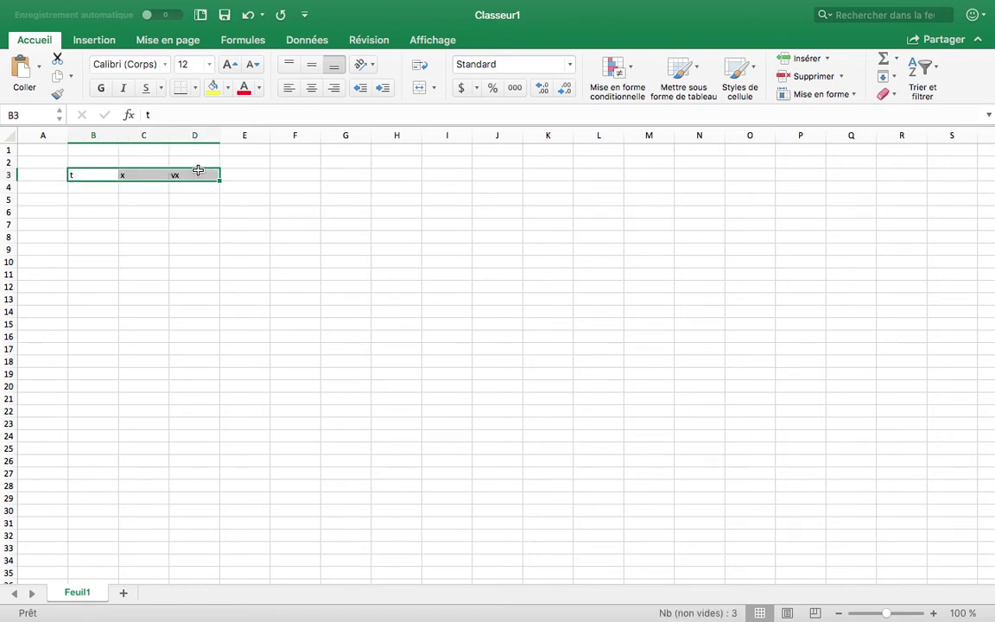
pyautogui.click(99, 188)
pyautogui.moveTo(97, 186); pyautogui.dragTo(89, 275)
# Enter the time values 0,25, 0,36 and 0,43 in cells B4 to B6 under the t header
pyautogui.click(100, 184)
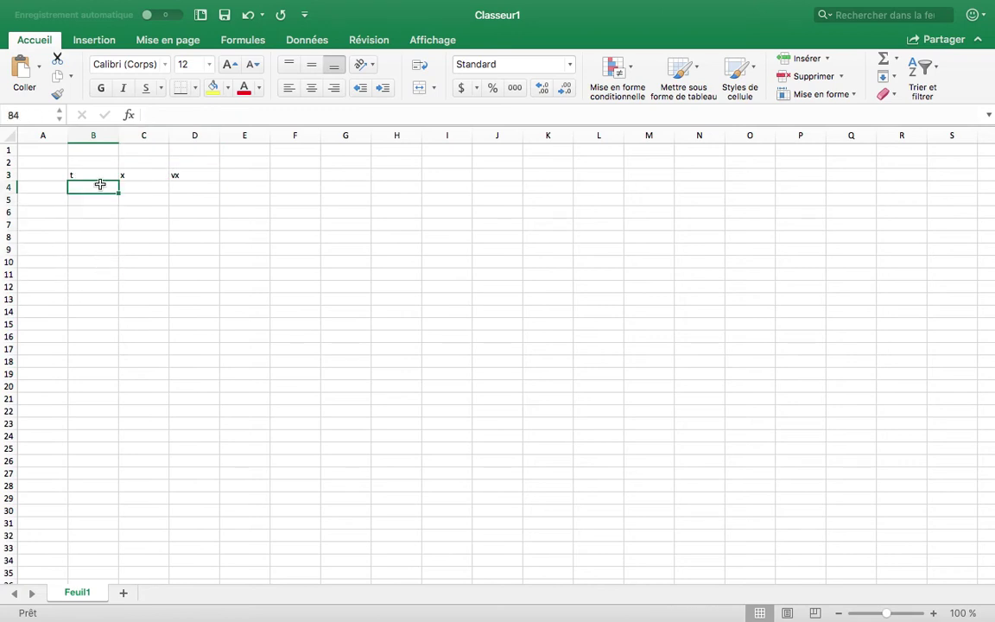
pyautogui.write('0,25')
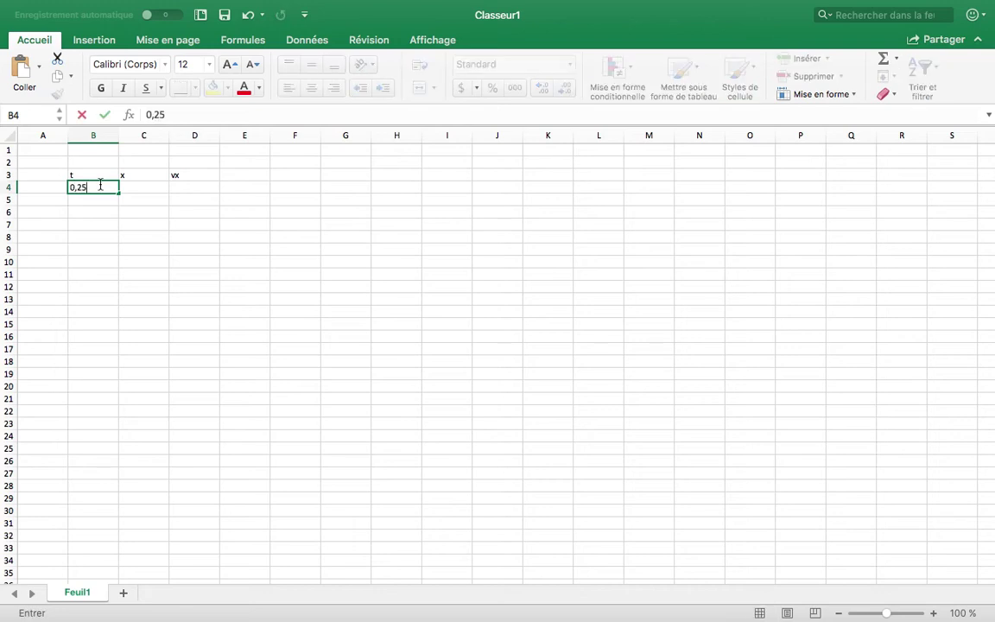
pyautogui.press('Return')
pyautogui.write('0,36')
pyautogui.press('Return')
pyautogui.write('0,43')
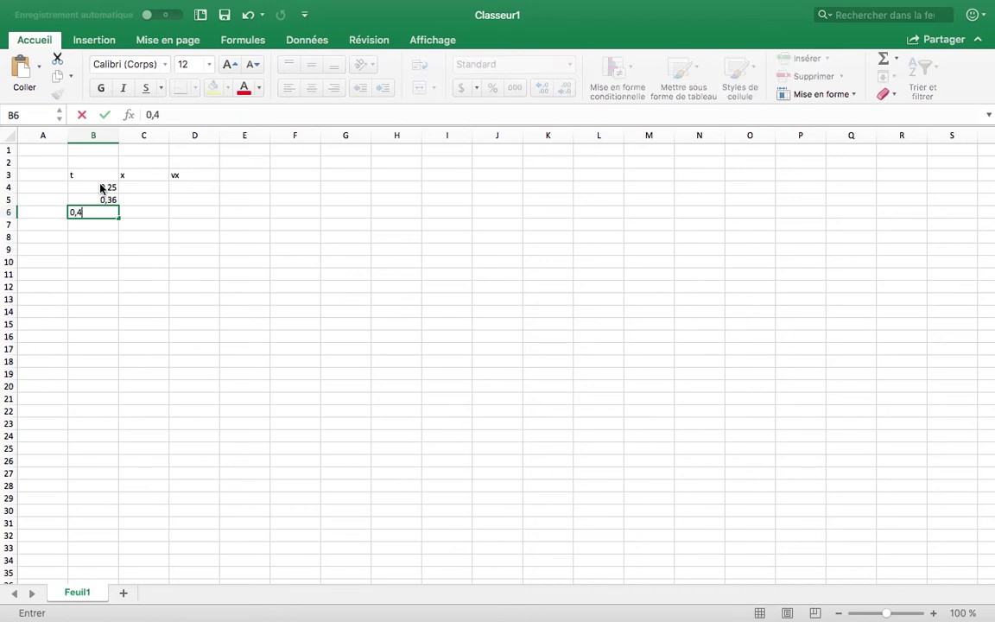
pyautogui.press('Return')
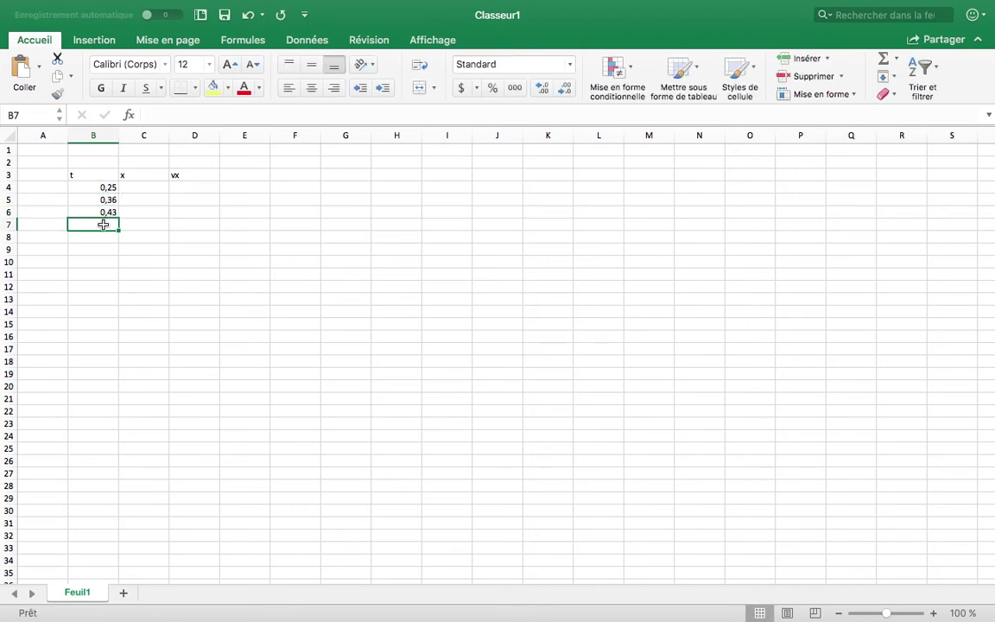
# Enter 0.52 with a decimal point in cell B7 as the fourth time value
pyautogui.write('0.')
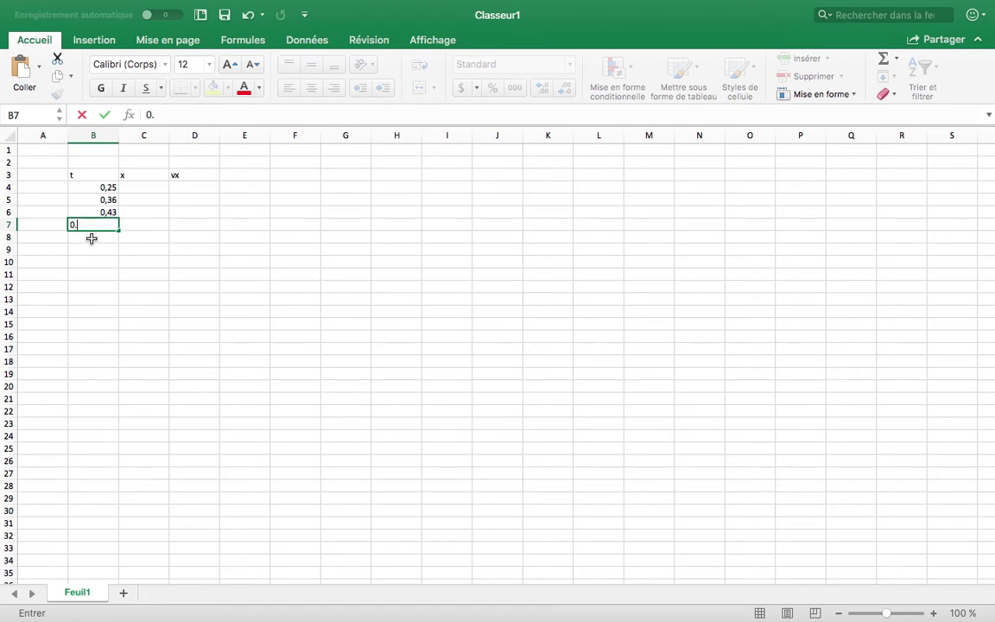
pyautogui.write('52')
pyautogui.press('Return')
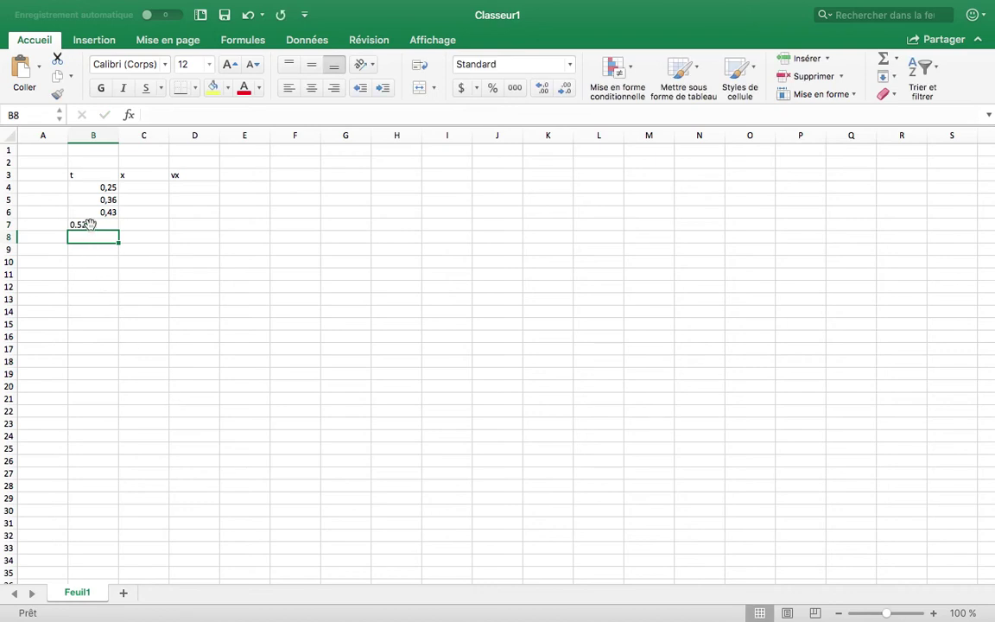
# Replace the decimal point in cell B7 with a comma so the value reads 0,52
pyautogui.click(83, 224)
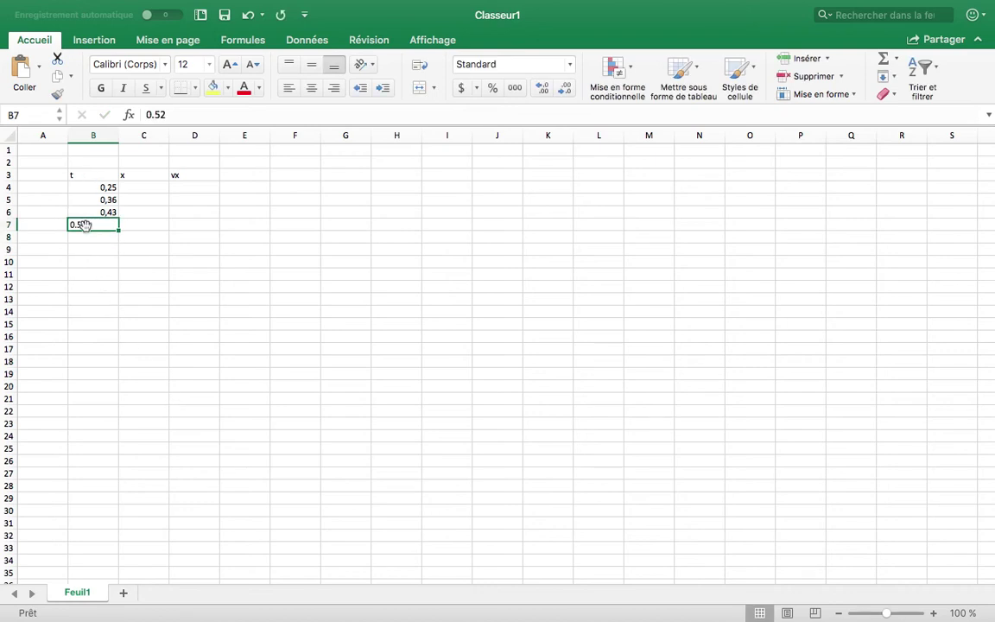
pyautogui.click(80, 226)
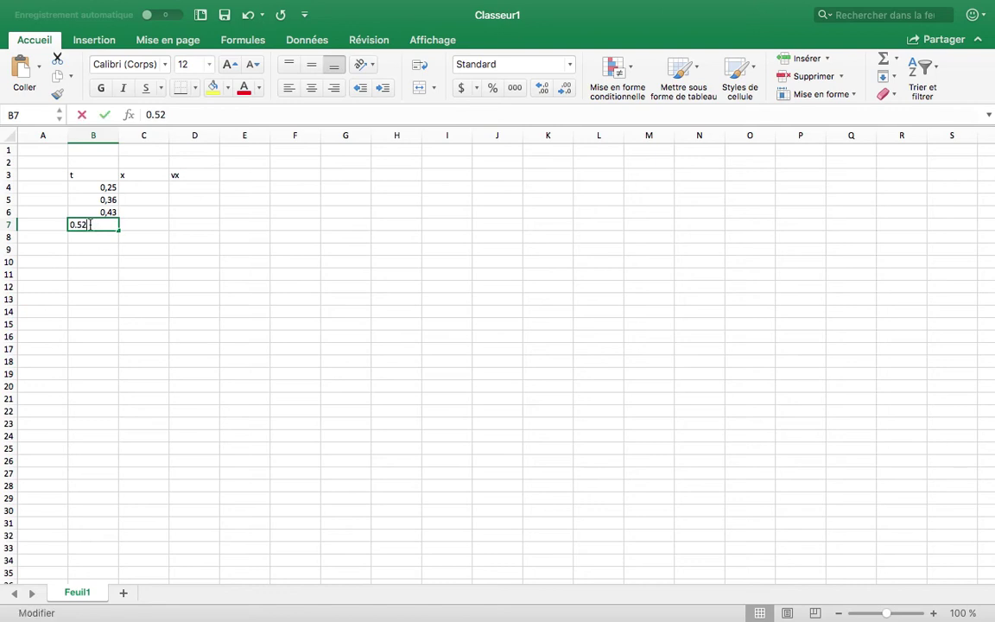
pyautogui.doubleClick(89, 225)
pyautogui.click(96, 249)
pyautogui.click(94, 223)
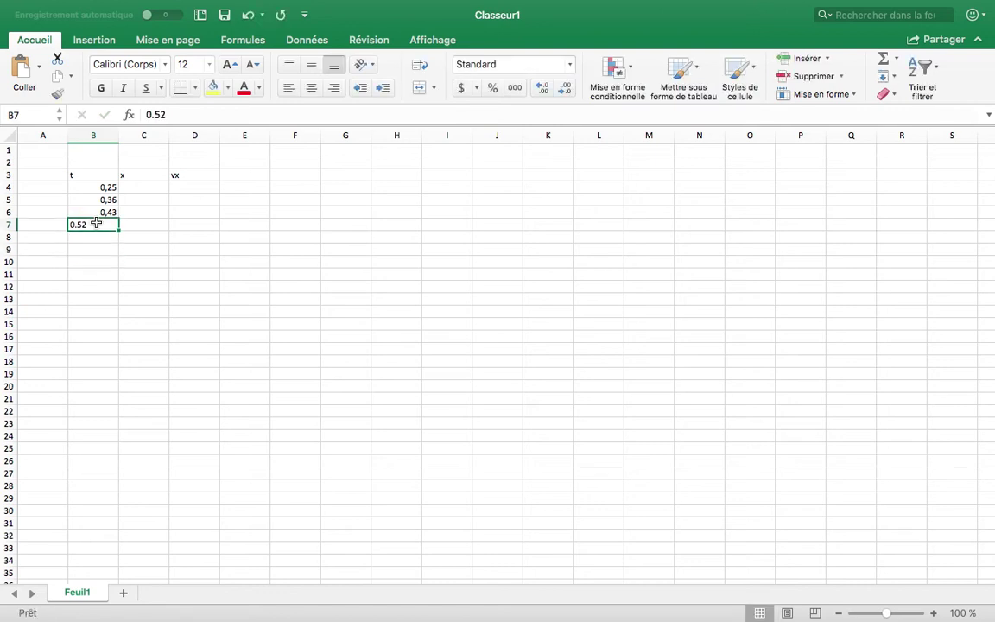
pyautogui.click(156, 114)
pyautogui.press('BackSpace')
pyautogui.write(',')
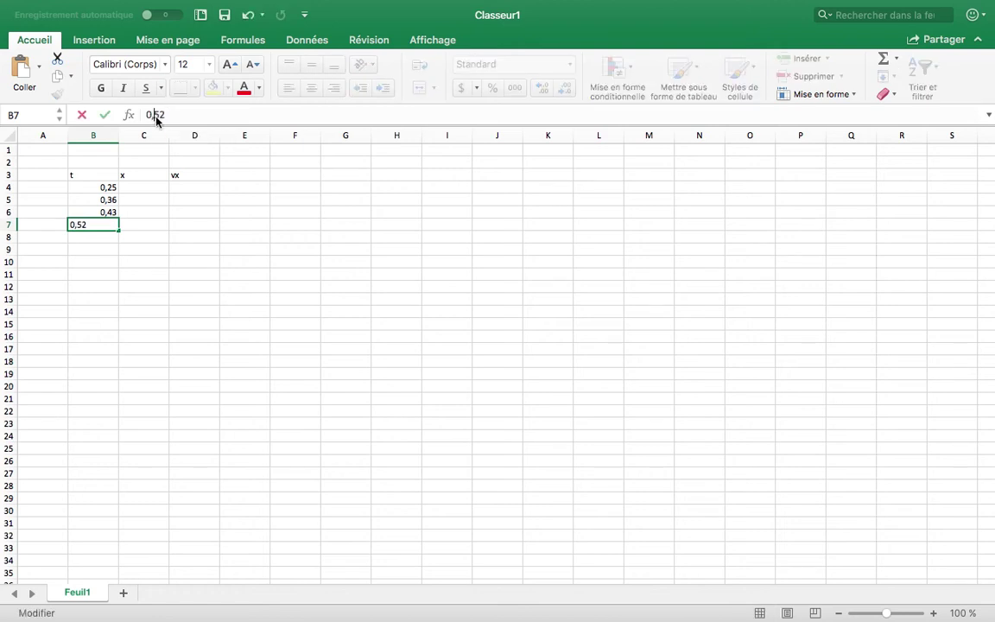
pyautogui.press('Return')
pyautogui.click(108, 225)
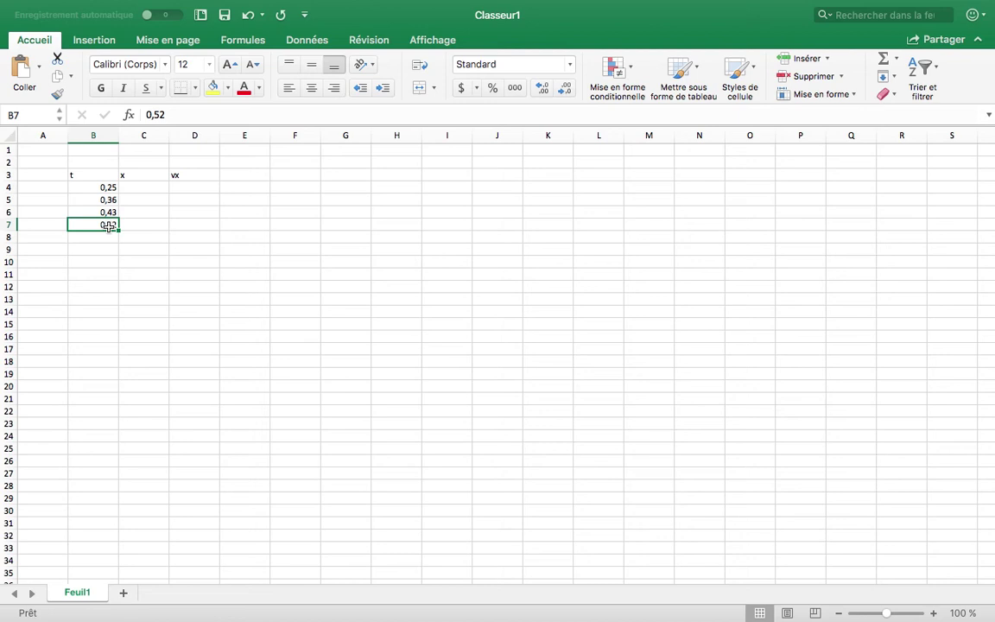
pyautogui.click(92, 236)
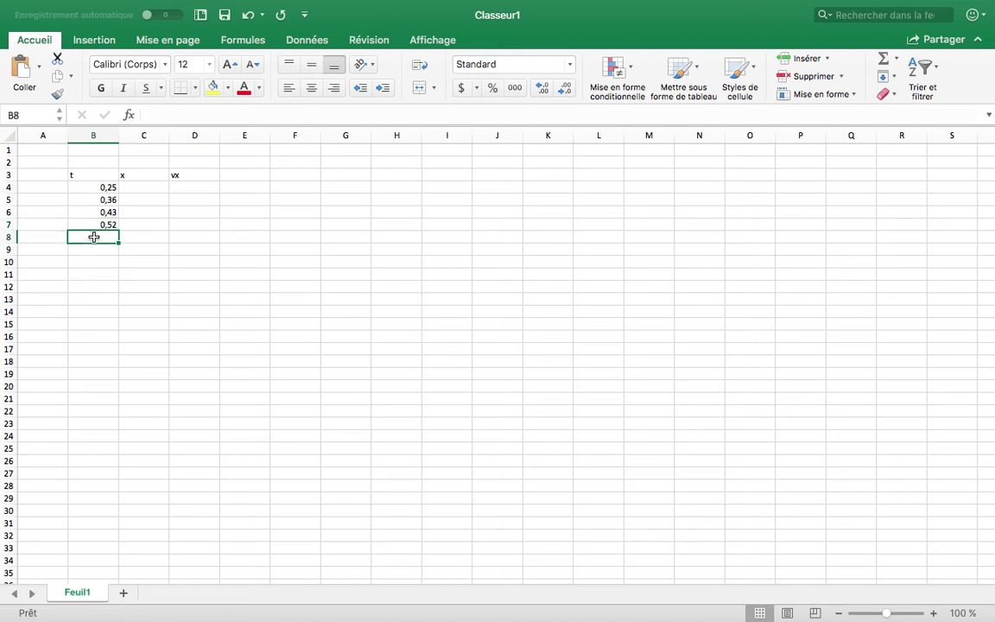
pyautogui.moveTo(97, 187); pyautogui.dragTo(97, 222)
pyautogui.click(98, 248)
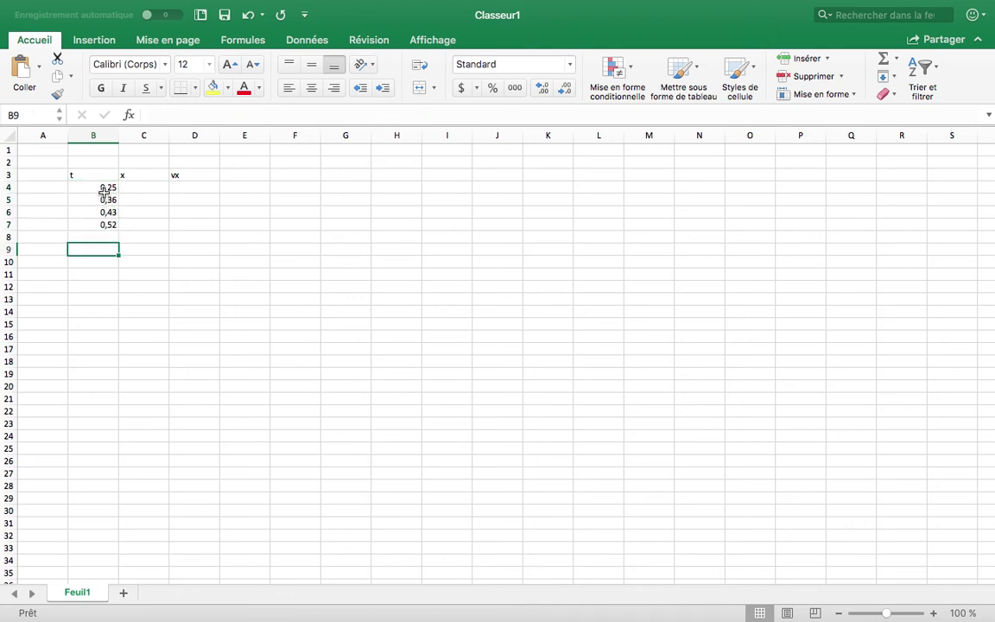
pyautogui.moveTo(105, 189); pyautogui.dragTo(106, 225)
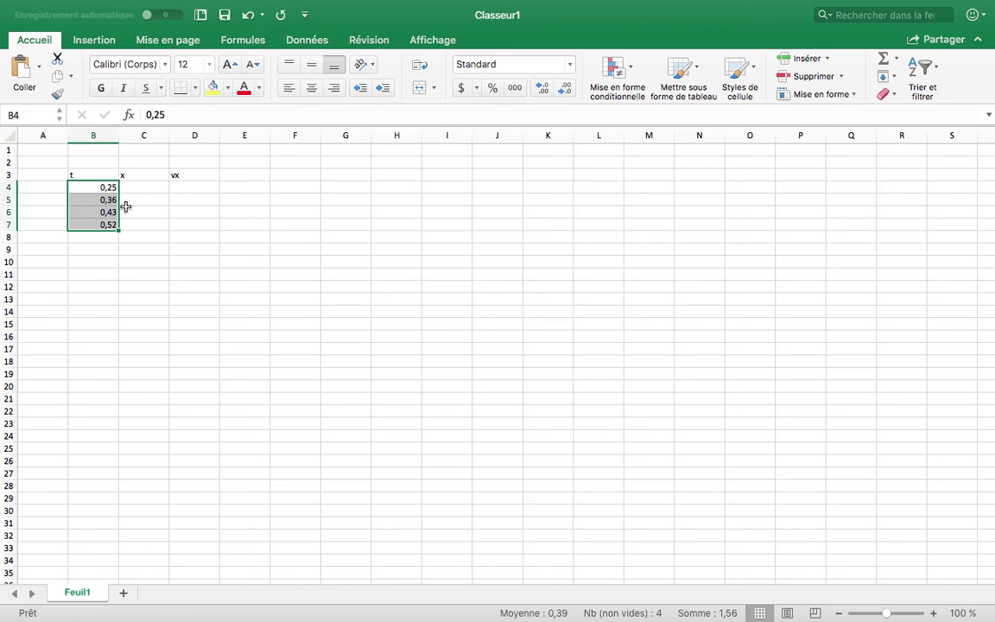
pyautogui.click(78, 174)
pyautogui.moveTo(90, 188); pyautogui.dragTo(105, 221)
pyautogui.moveTo(140, 188); pyautogui.dragTo(146, 224)
pyautogui.moveTo(189, 188); pyautogui.dragTo(188, 226)
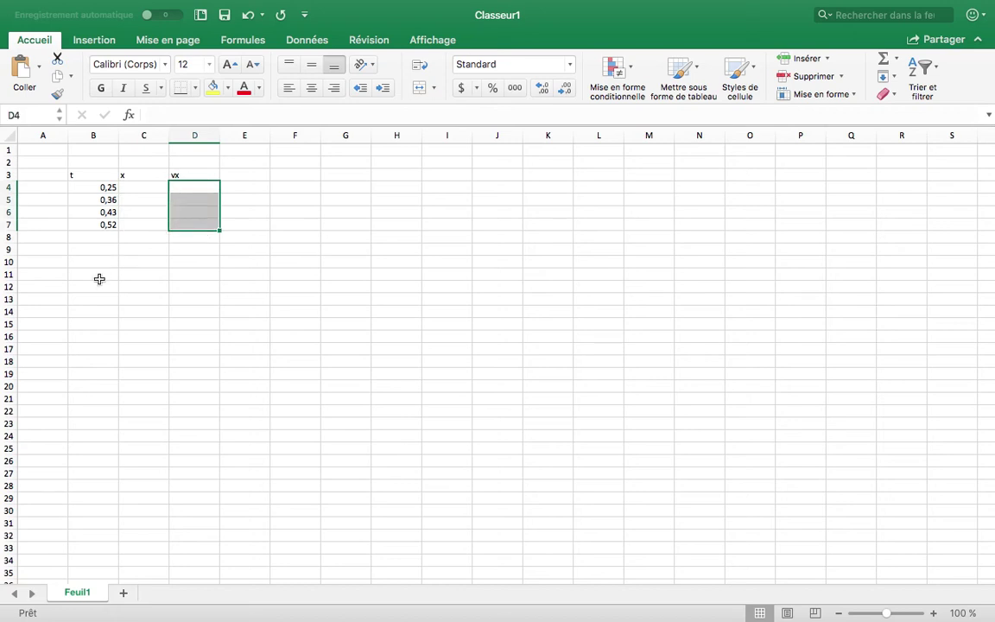
pyautogui.moveTo(97, 245); pyautogui.dragTo(99, 249)
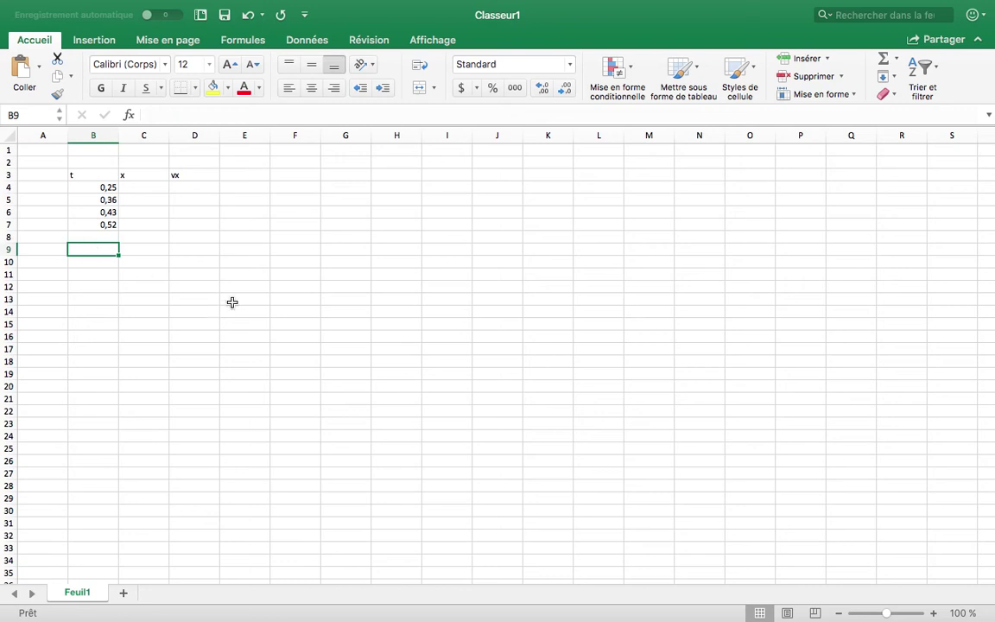
# Enter the formula =2*3 in the empty cell J6 and review the stored formula
pyautogui.click(507, 214)
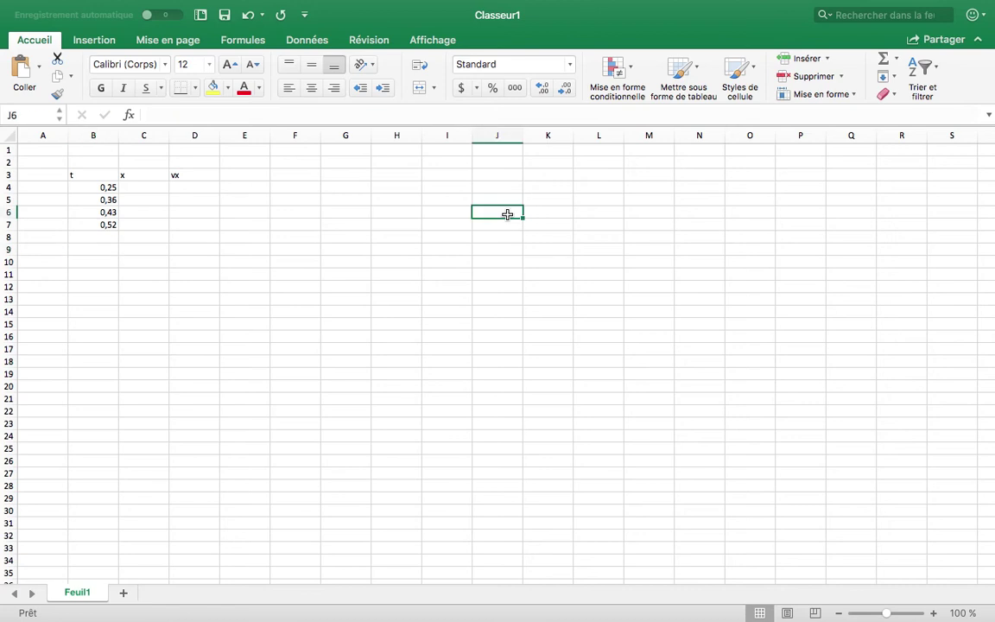
pyautogui.write('=')
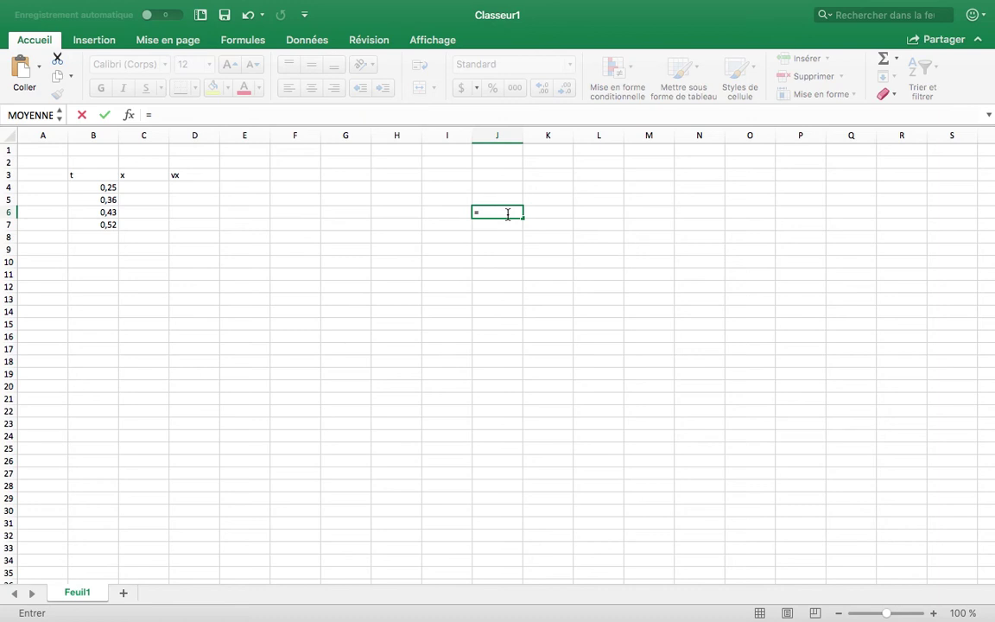
pyautogui.write('2*3')
pyautogui.press('Return')
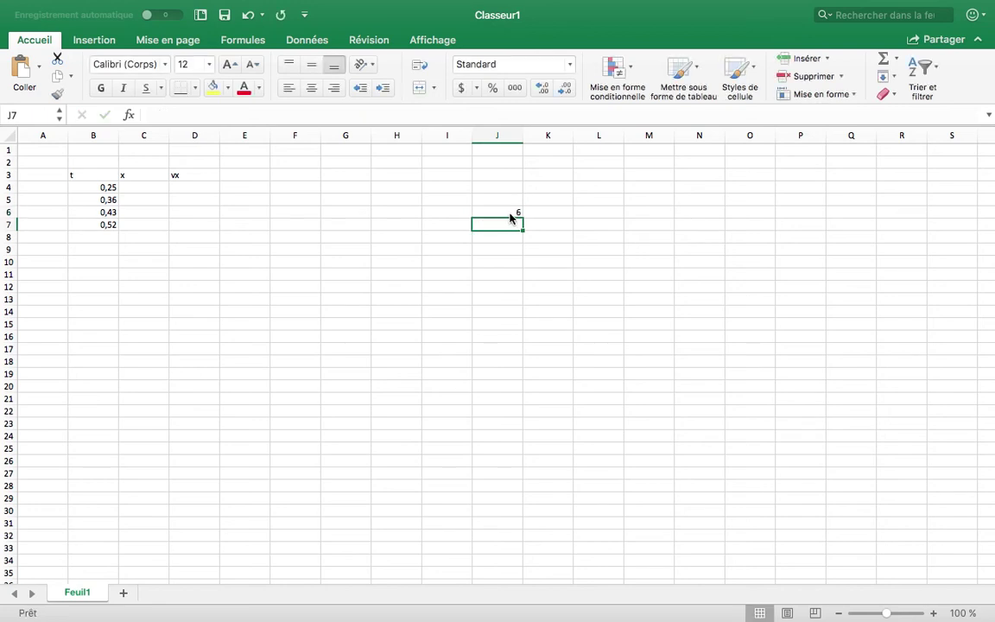
pyautogui.click(511, 213)
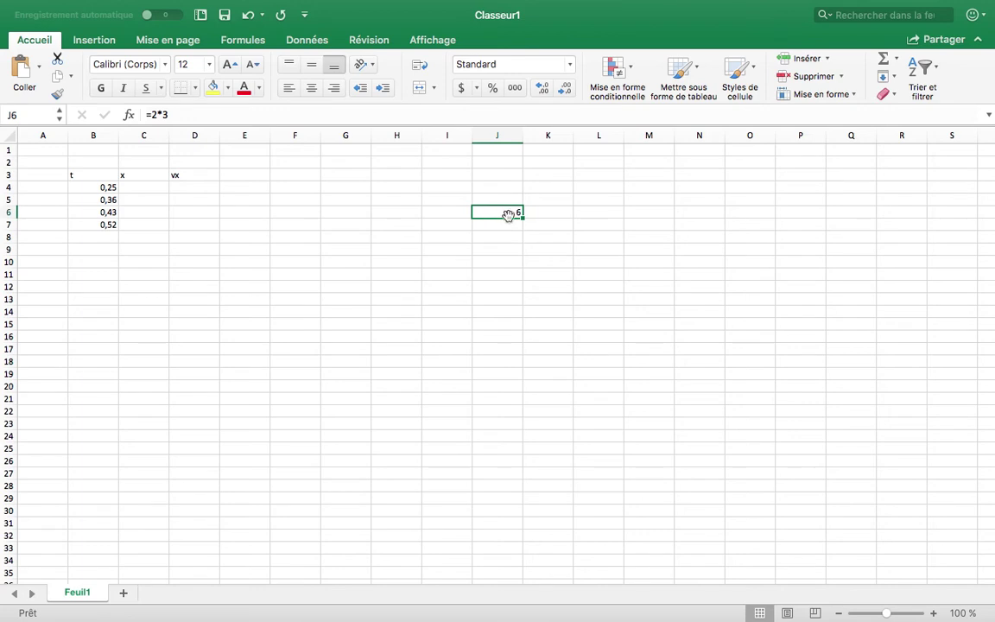
pyautogui.moveTo(184, 115); pyautogui.dragTo(145, 115)
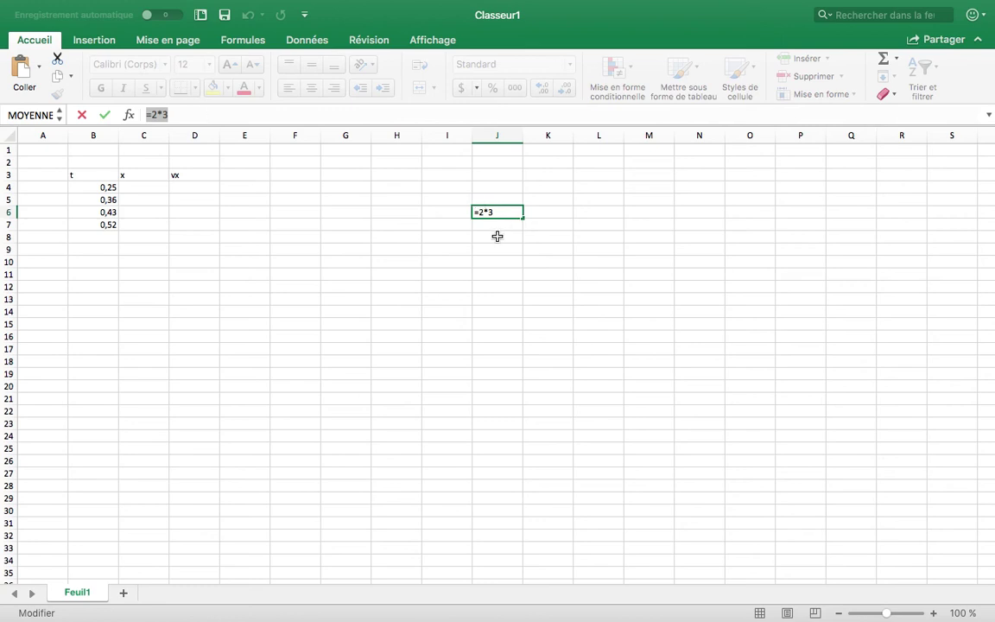
pyautogui.press('Return')
pyautogui.click(509, 211)
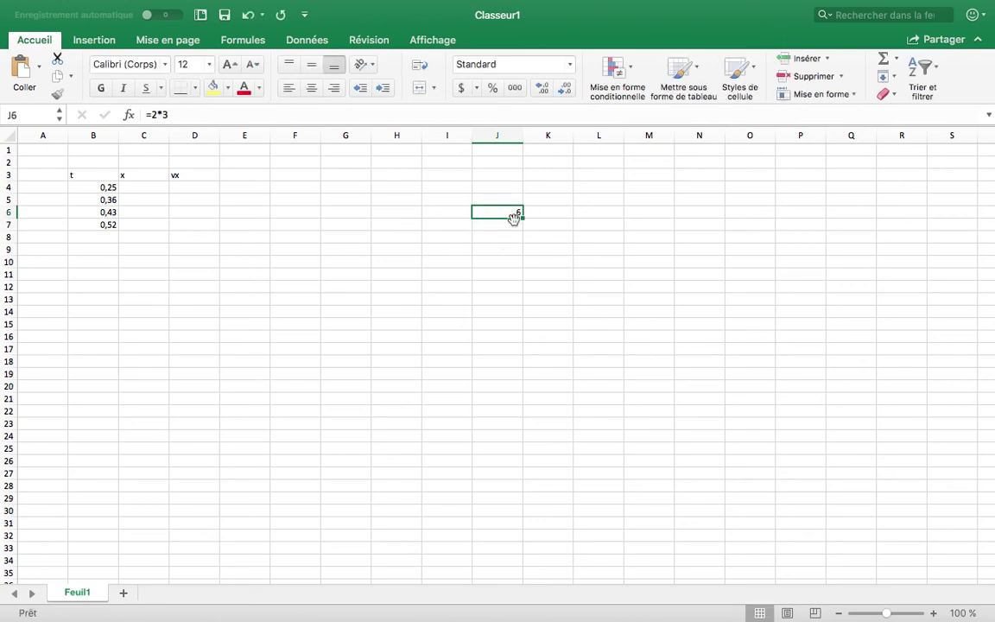
# Enter the formula =2*7 in cell J7 below the first test calculation
pyautogui.click(498, 227)
pyautogui.write('=2*7')
pyautogui.press('Return')
pyautogui.press('Up')
pyautogui.press('Up')
pyautogui.press('Down')
# Clear the two test calculations from cells J6 and J7
pyautogui.click(508, 210)
pyautogui.hotkey('shift', 'Down')
pyautogui.press('Delete')
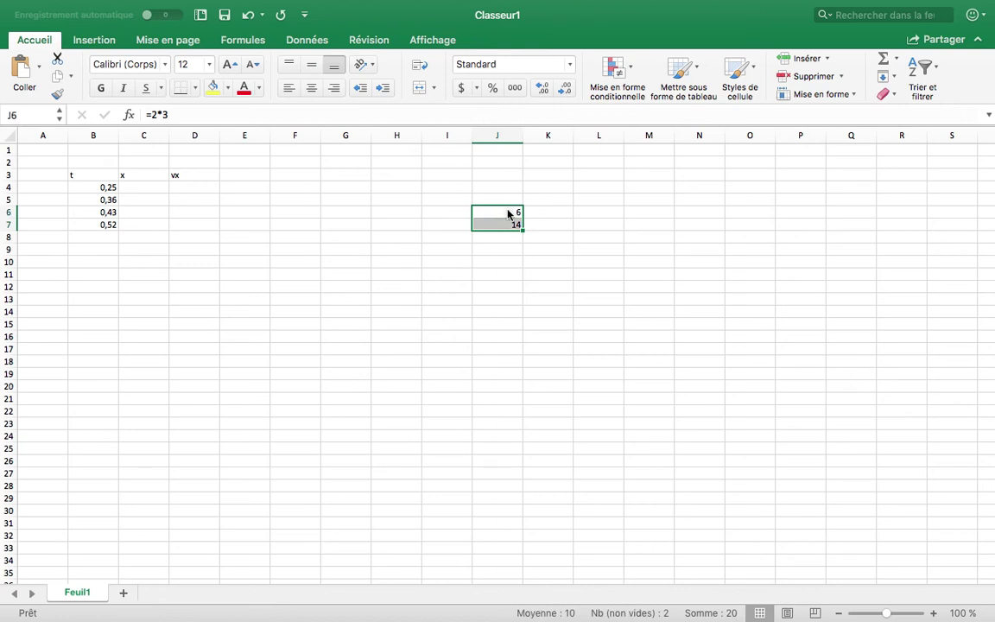
# Enter the formula =2*B4 in cell E4 by referencing the first t value, and review the stored formula
pyautogui.click(246, 188)
pyautogui.click(284, 189)
pyautogui.click(248, 187)
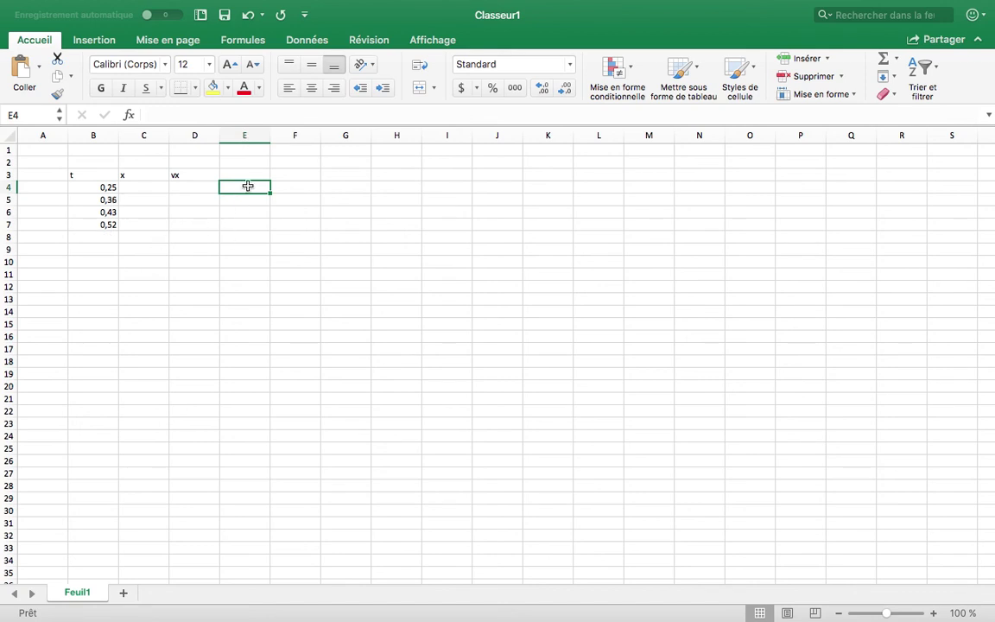
pyautogui.write('=2*')
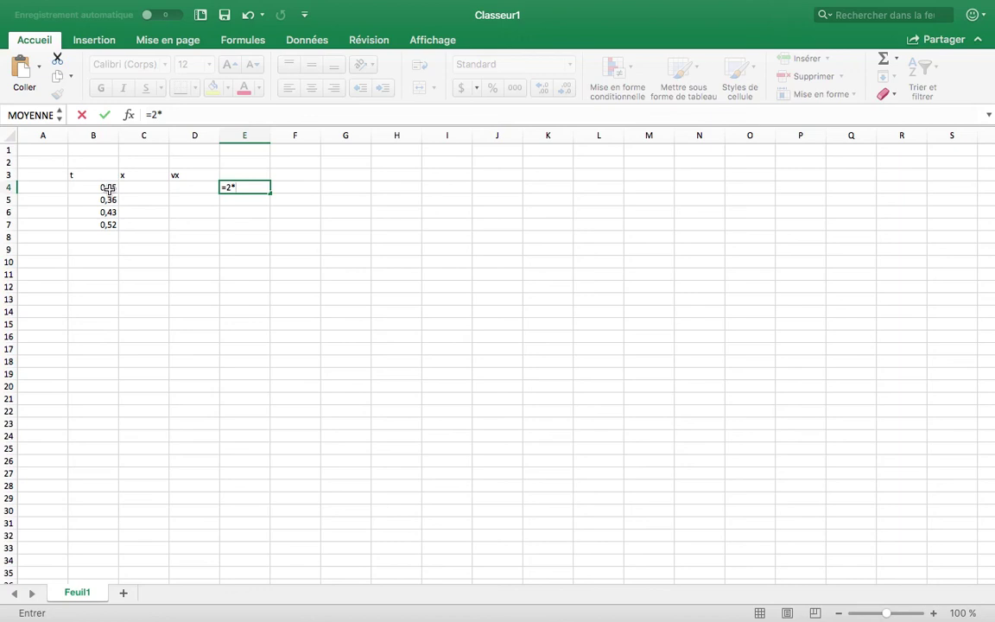
pyautogui.click(108, 189)
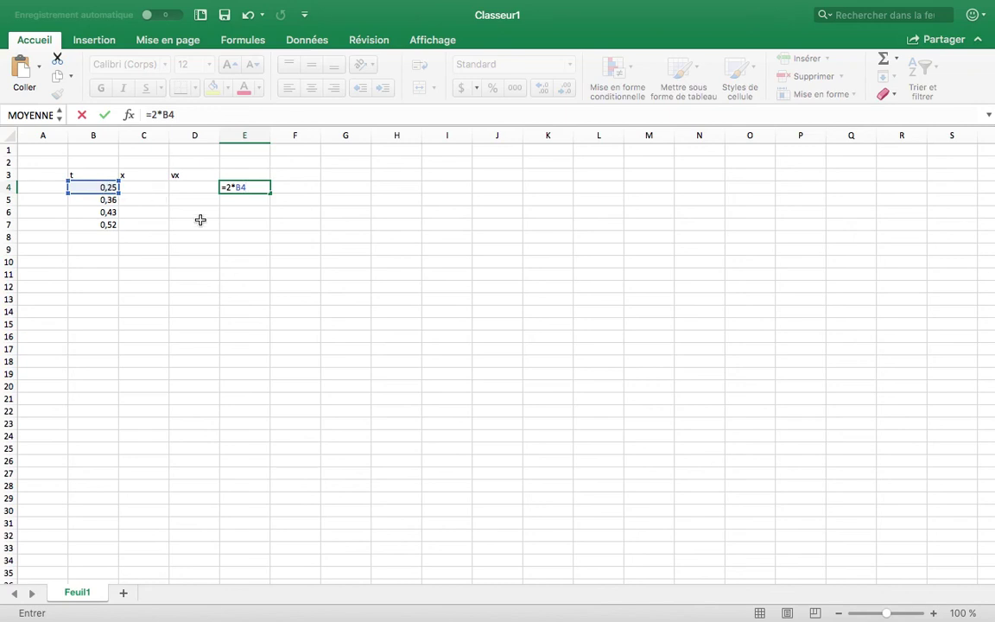
pyautogui.press('BackSpace')
pyautogui.press('BackSpace')
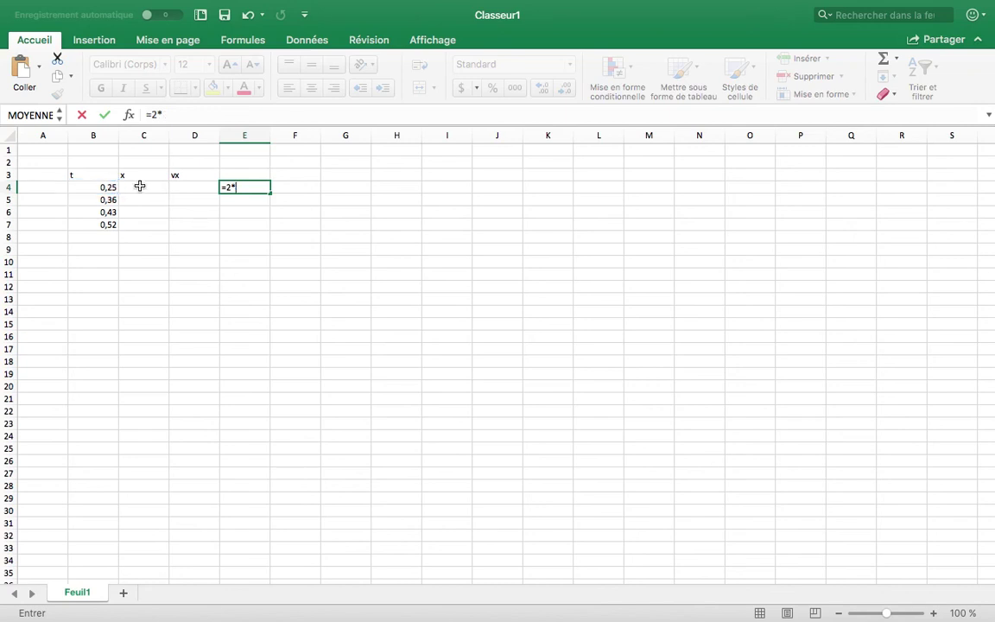
pyautogui.click(105, 188)
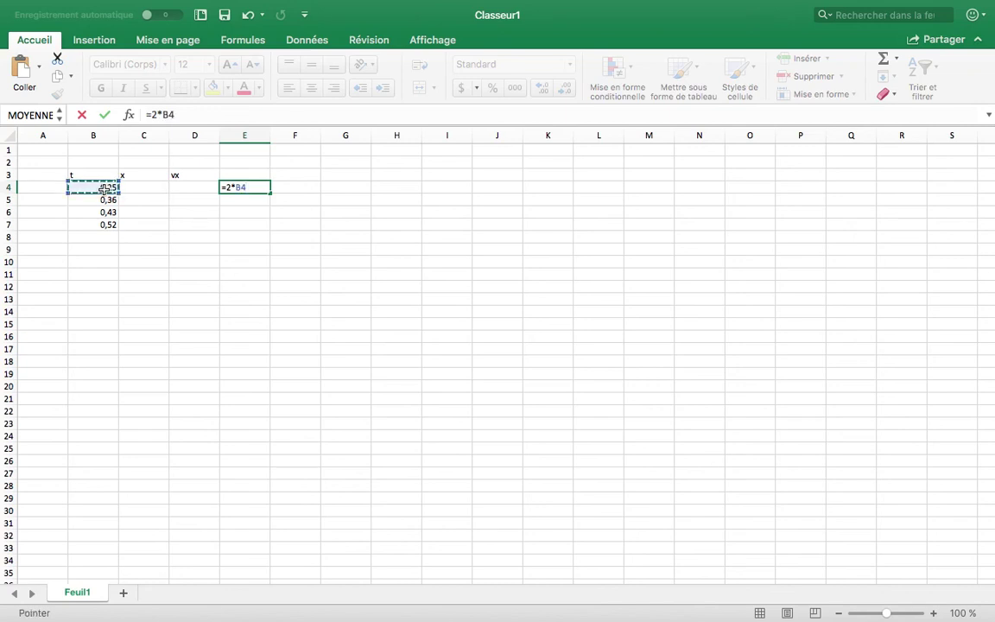
pyautogui.press('Return')
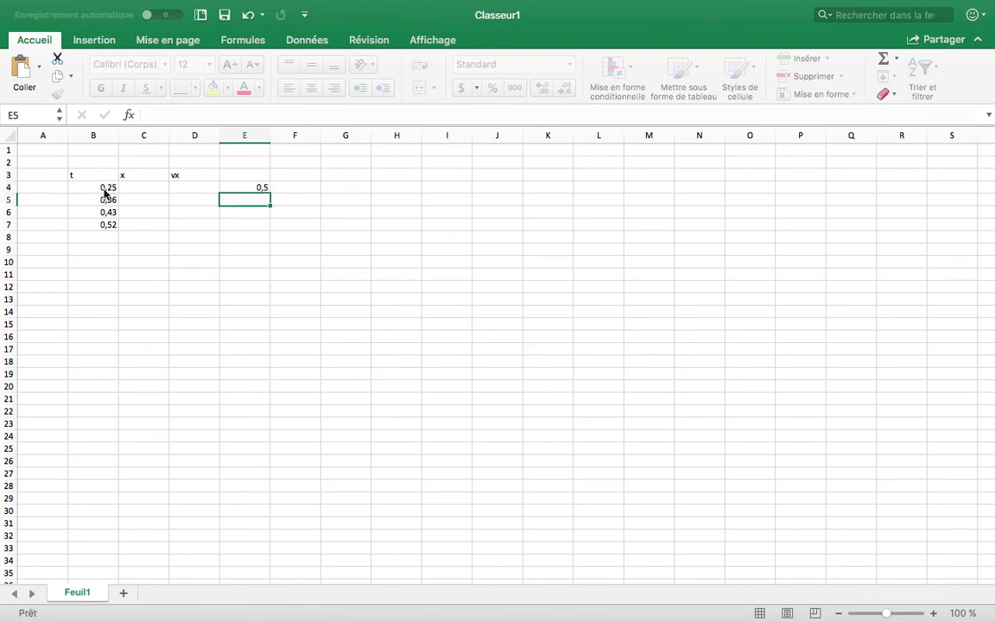
pyautogui.click(265, 189)
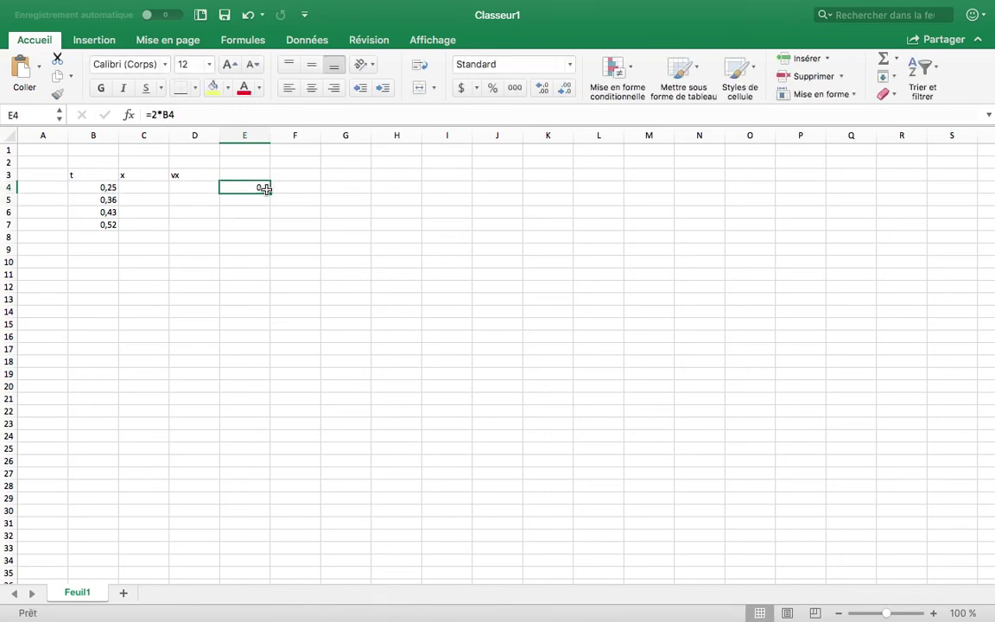
# Enter the formula =2*B5 in cell E5 to double the second t value
pyautogui.moveTo(104, 187); pyautogui.dragTo(104, 225)
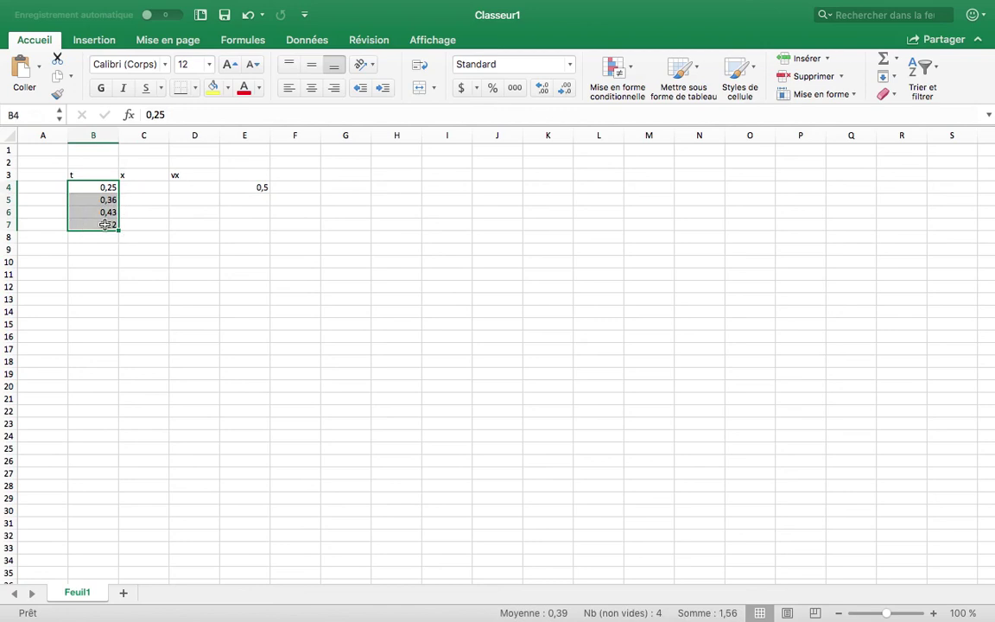
pyautogui.click(250, 190)
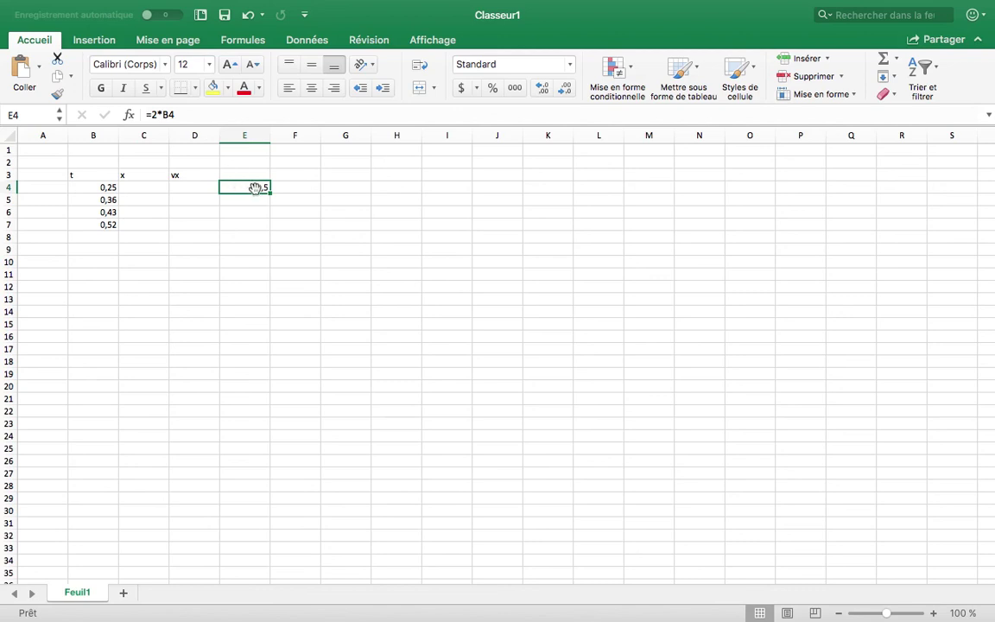
pyautogui.click(253, 199)
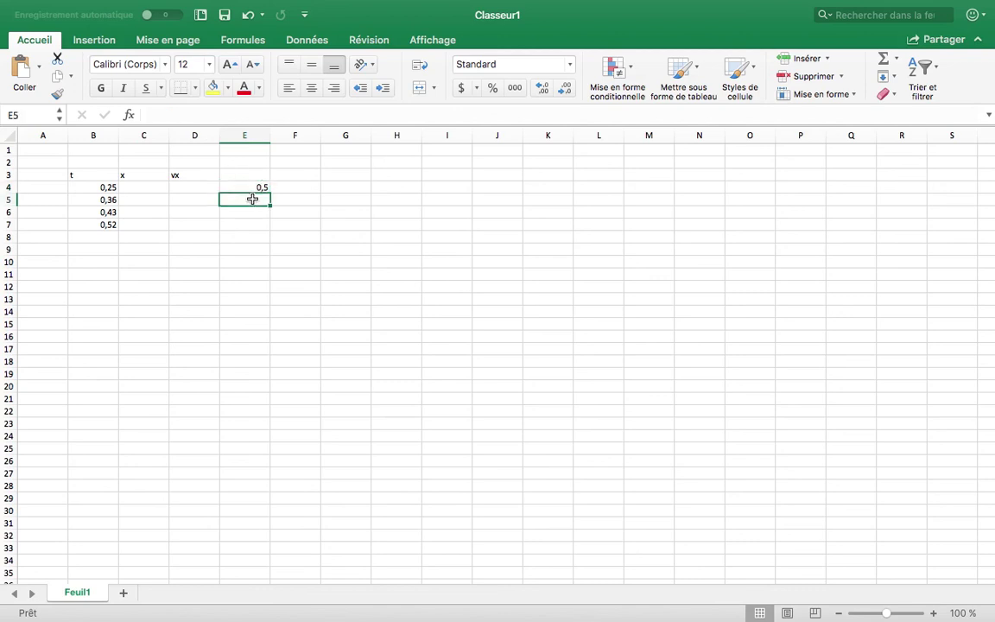
pyautogui.write('=2*')
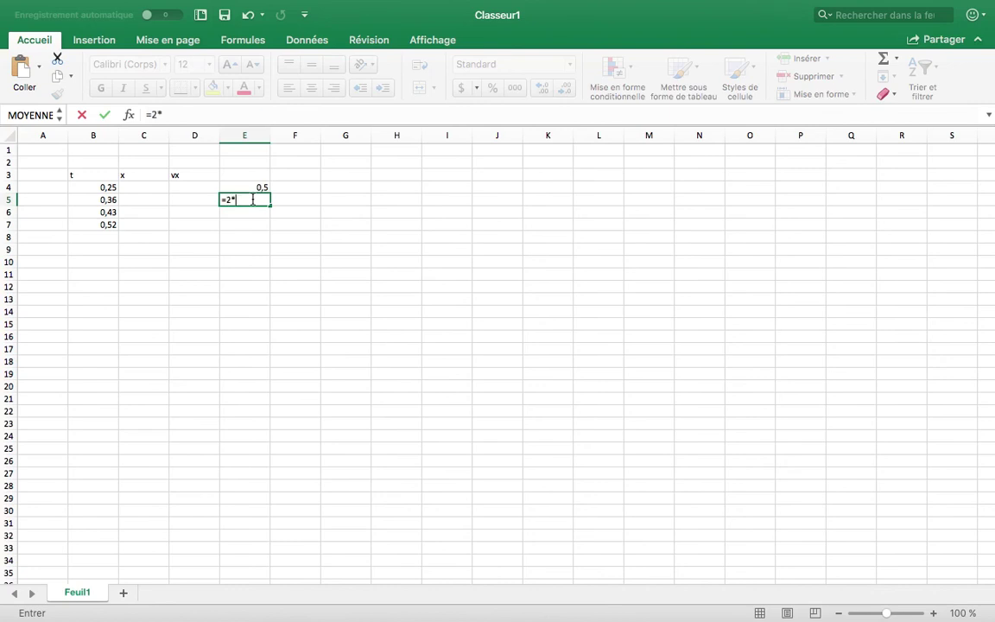
pyautogui.click(88, 200)
pyautogui.press('Return')
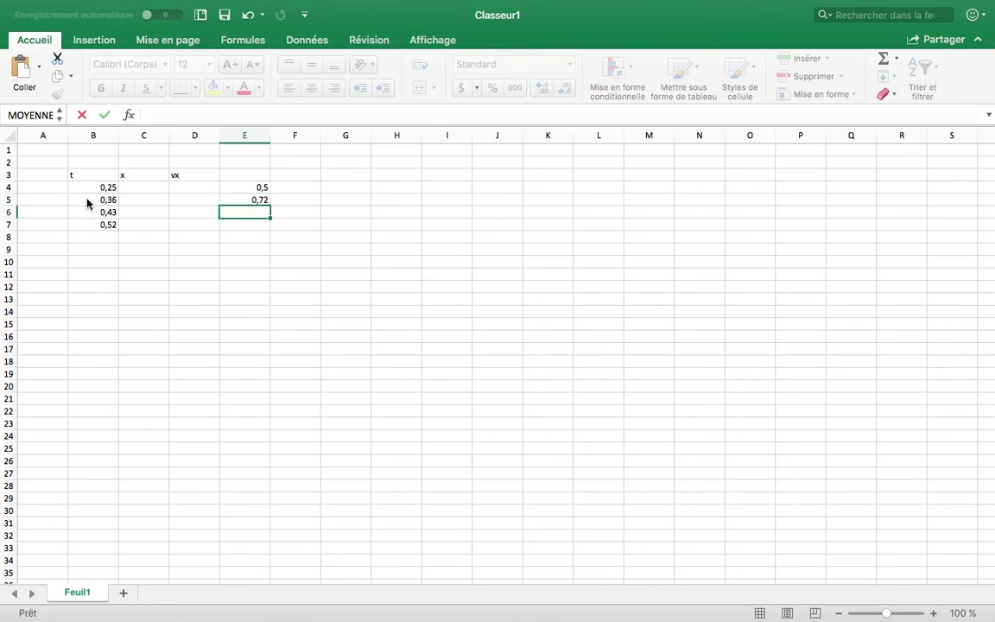
# Review the formula stored in cell E4 against the table headings and the t values in column B
pyautogui.click(261, 188)
pyautogui.press('Return')
pyautogui.click(261, 188)
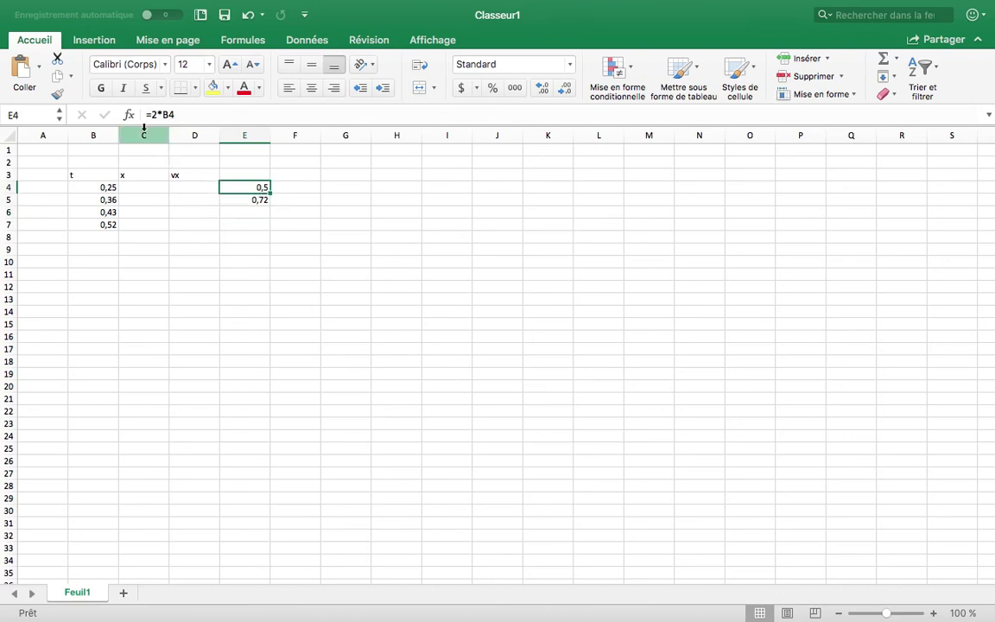
pyautogui.moveTo(76, 175); pyautogui.dragTo(164, 175)
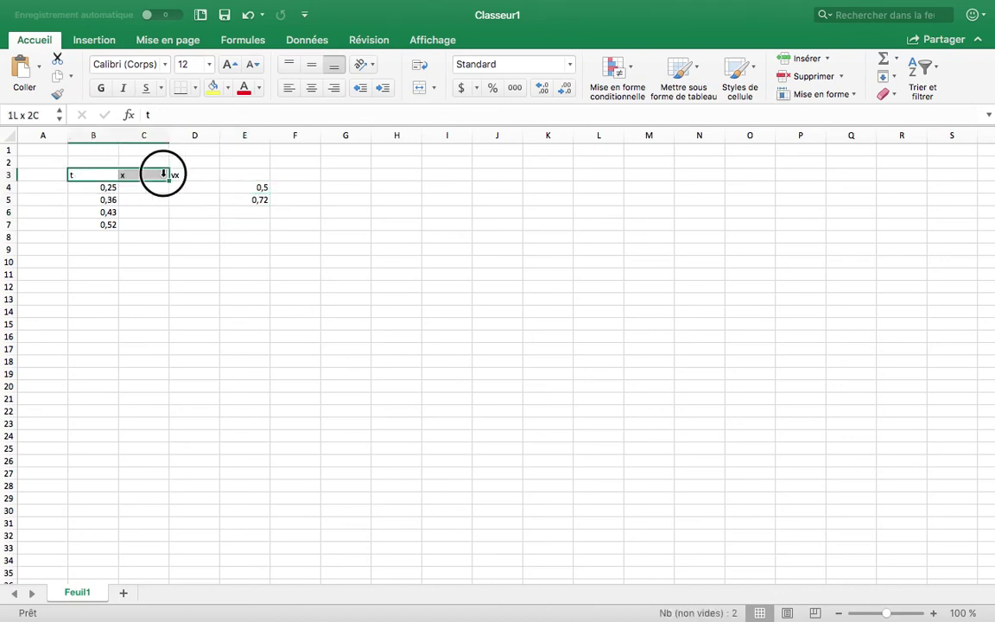
pyautogui.moveTo(99, 186); pyautogui.dragTo(105, 237)
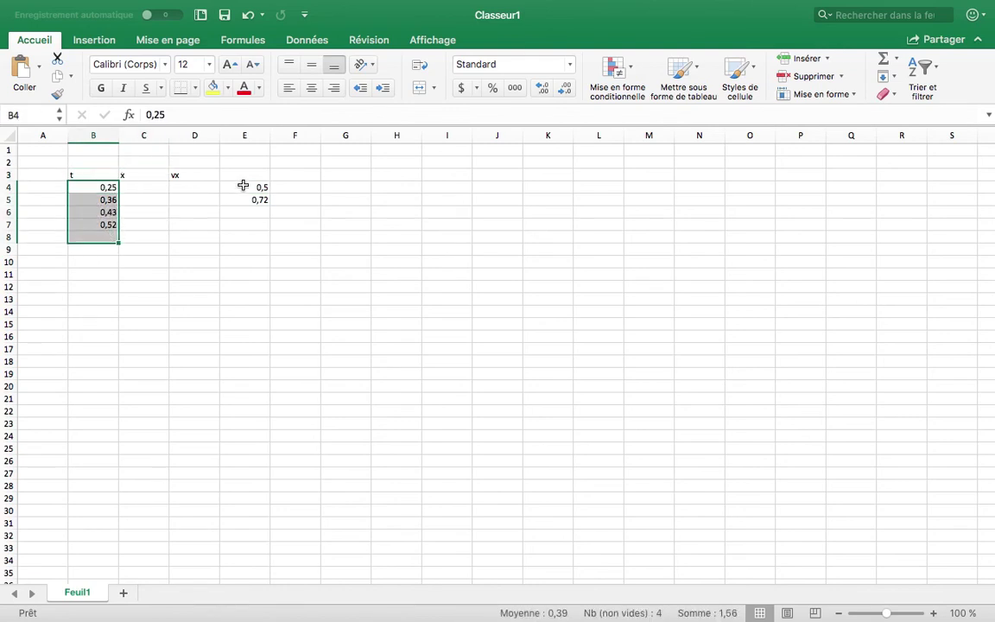
pyautogui.click(243, 186)
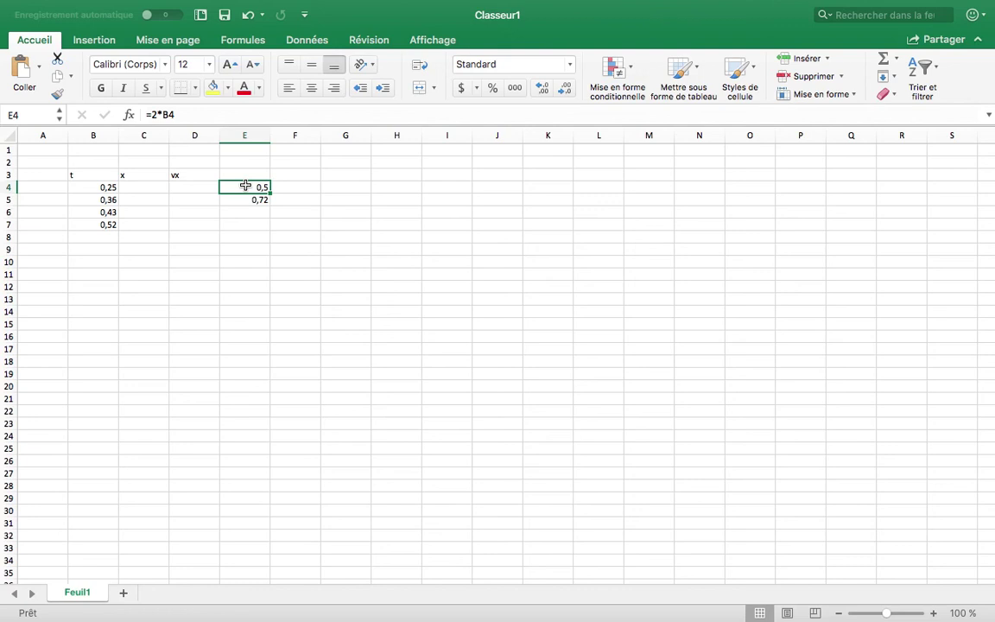
pyautogui.click(250, 225)
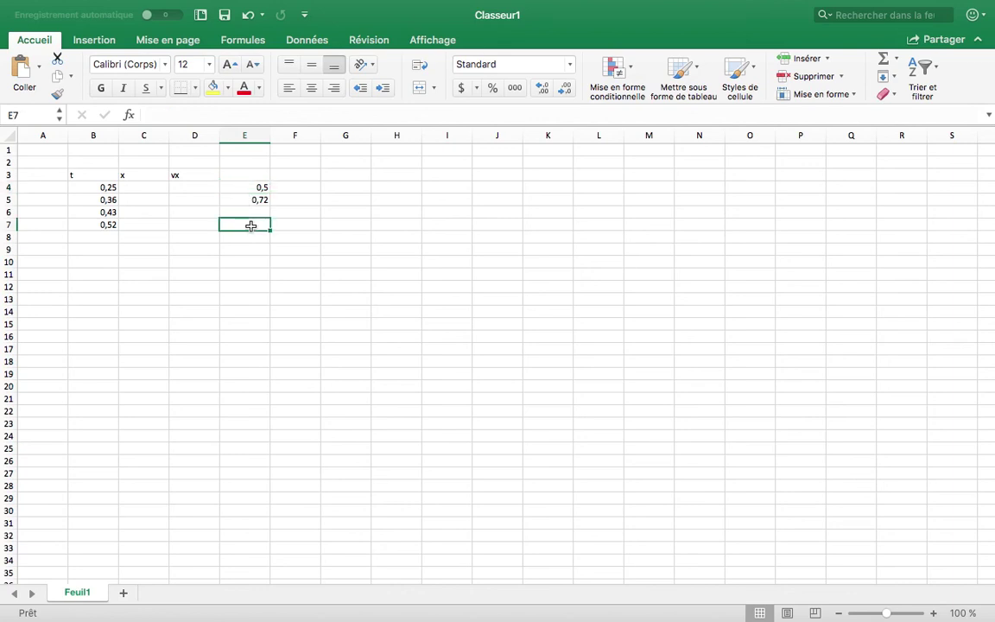